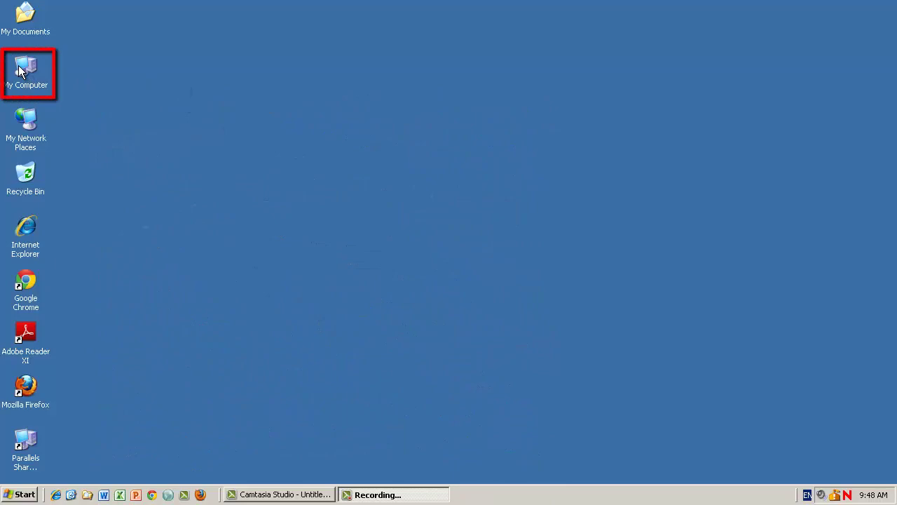
- Browse from My Computer to the Windows folder on the SPSSStatistics (D:) DVD
{"action": "double_click", "coordinate": [20, 70]}
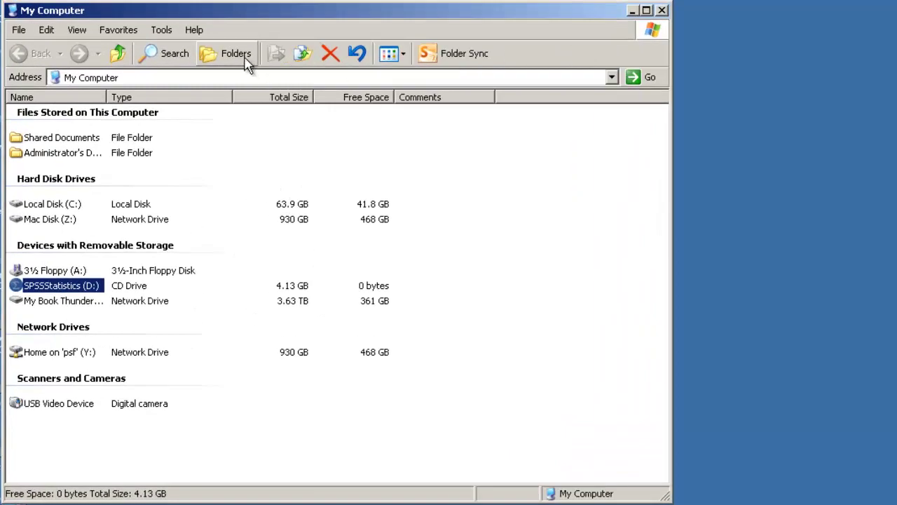
{"action": "left_click", "coordinate": [219, 62]}
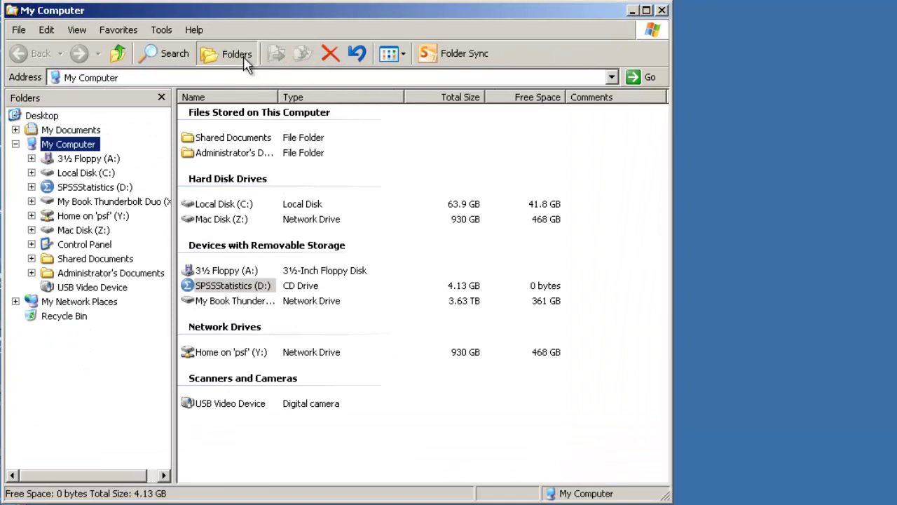
{"action": "left_click", "coordinate": [94, 186]}
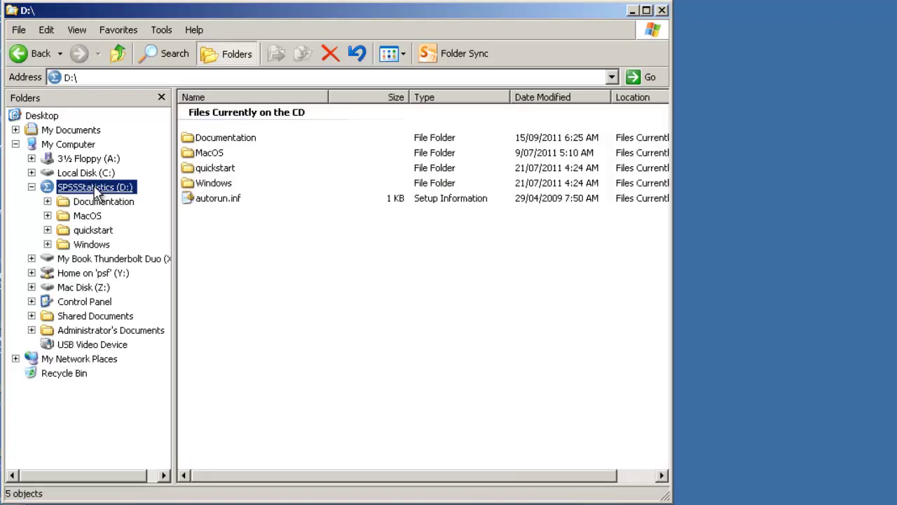
{"action": "left_click", "coordinate": [91, 244]}
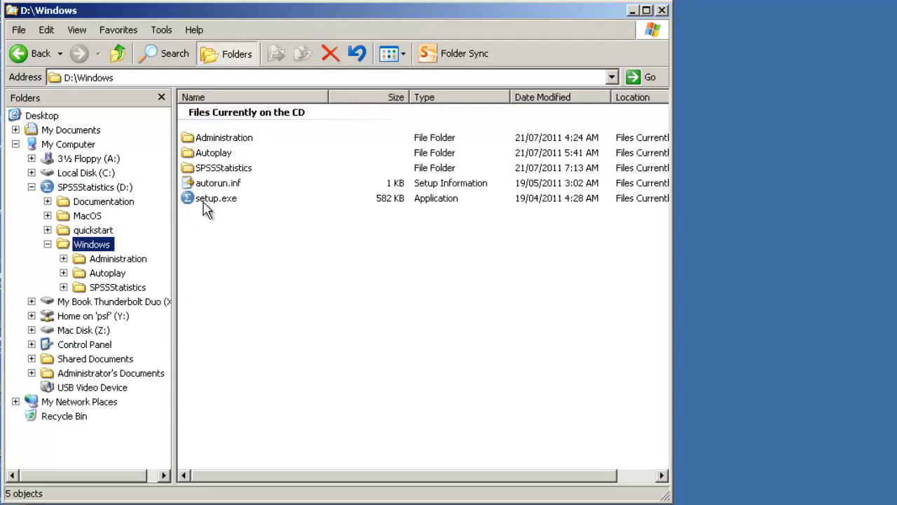
- Run setup.exe from the DVD and close the D:\Windows Explorer window
{"action": "double_click", "coordinate": [199, 193]}
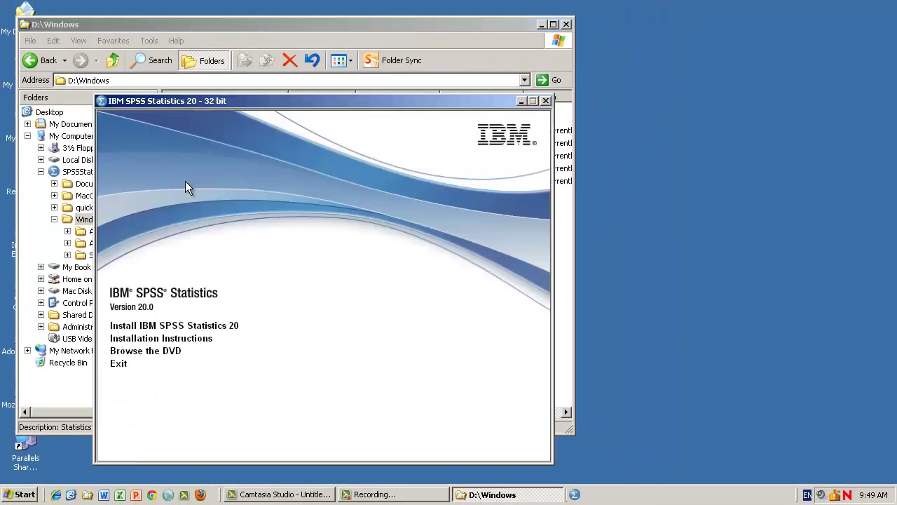
{"action": "left_click", "coordinate": [566, 24]}
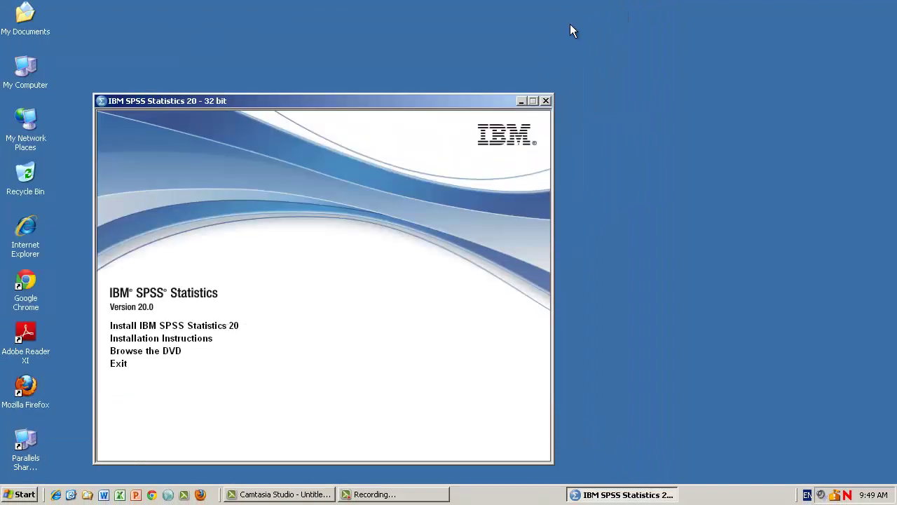
{"action": "left_click", "coordinate": [200, 337]}
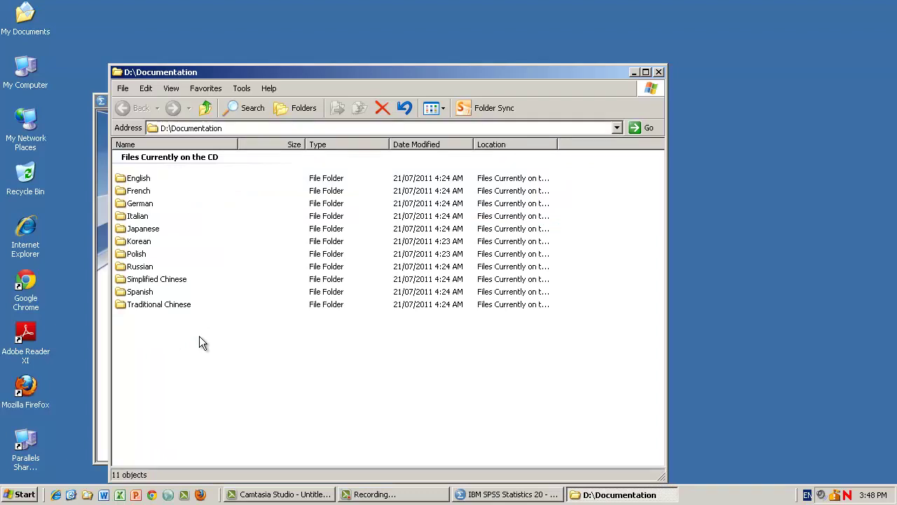
{"action": "double_click", "coordinate": [140, 179]}
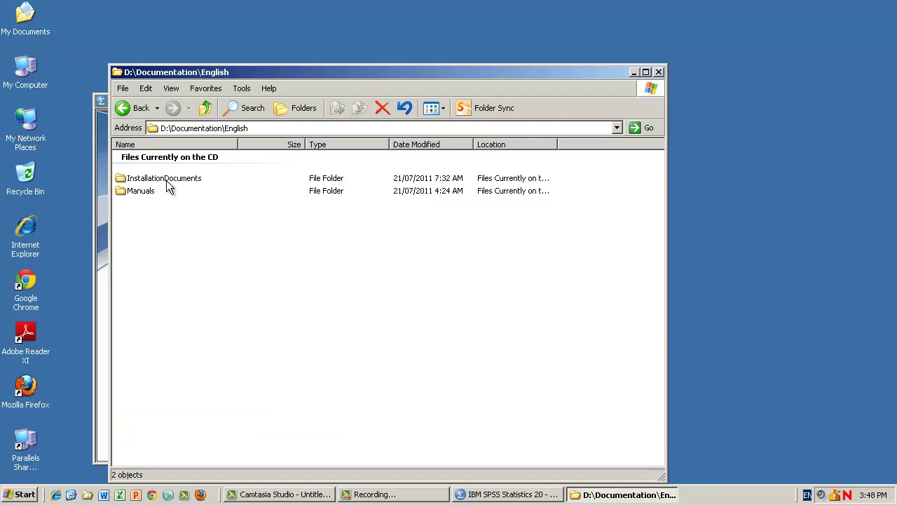
{"action": "double_click", "coordinate": [166, 180]}
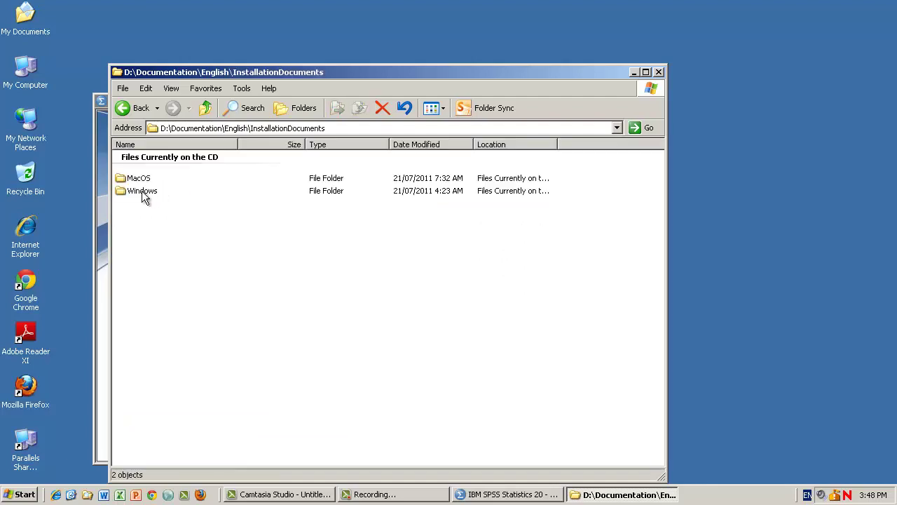
{"action": "double_click", "coordinate": [143, 192]}
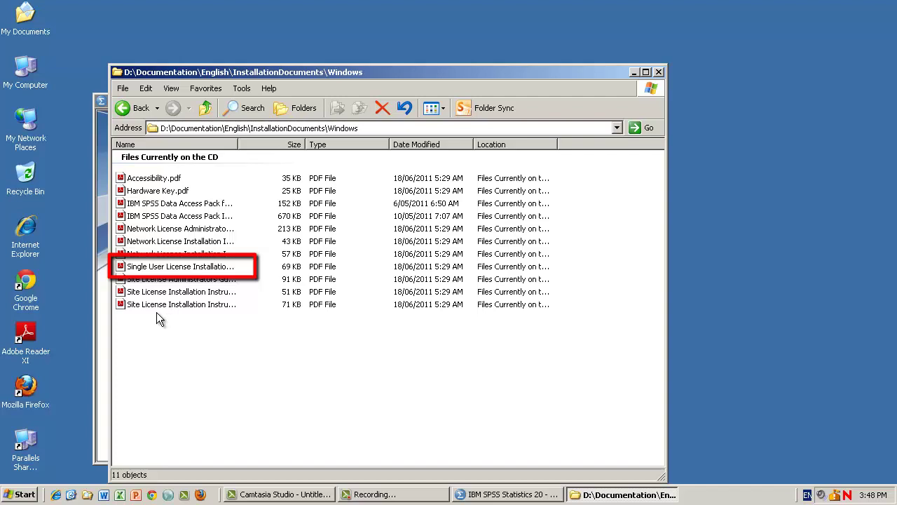
{"action": "left_click", "coordinate": [659, 71]}
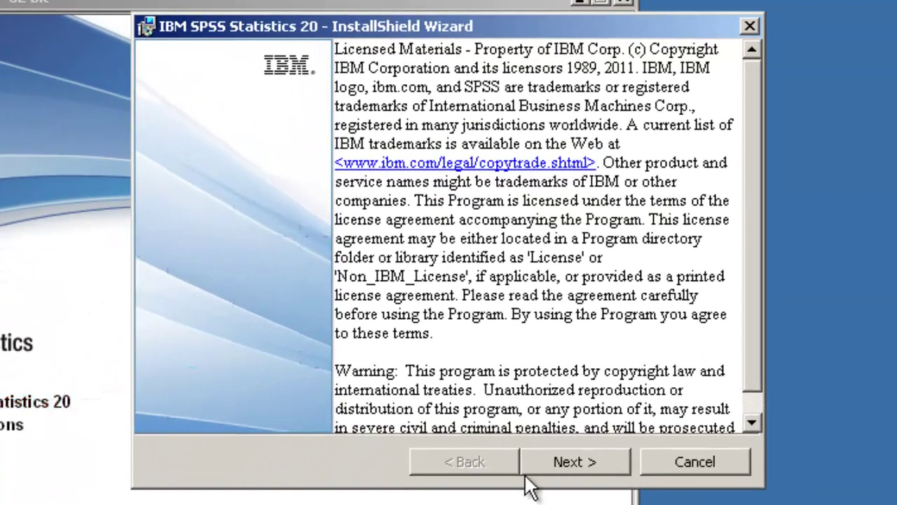
- Pass the copyright notice, keep Single user license, and accept the license agreement terms
{"action": "left_click", "coordinate": [575, 462]}
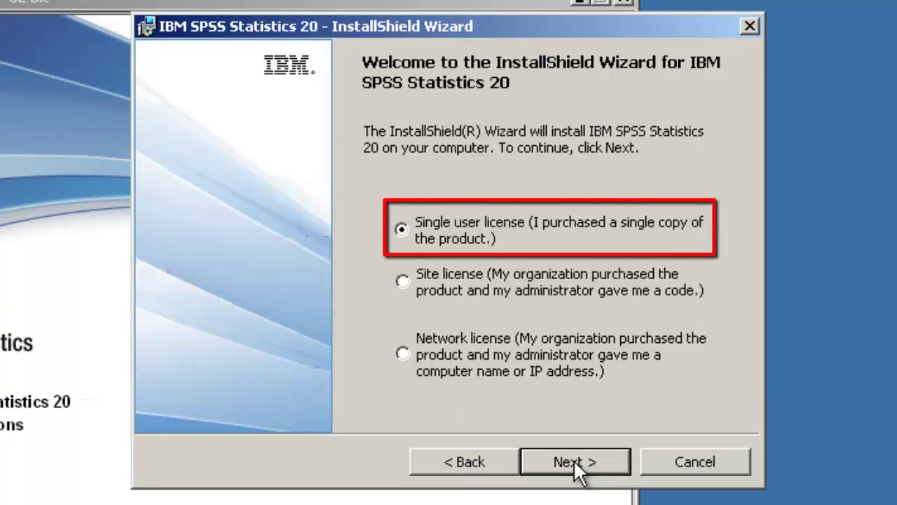
{"action": "left_click", "coordinate": [573, 459]}
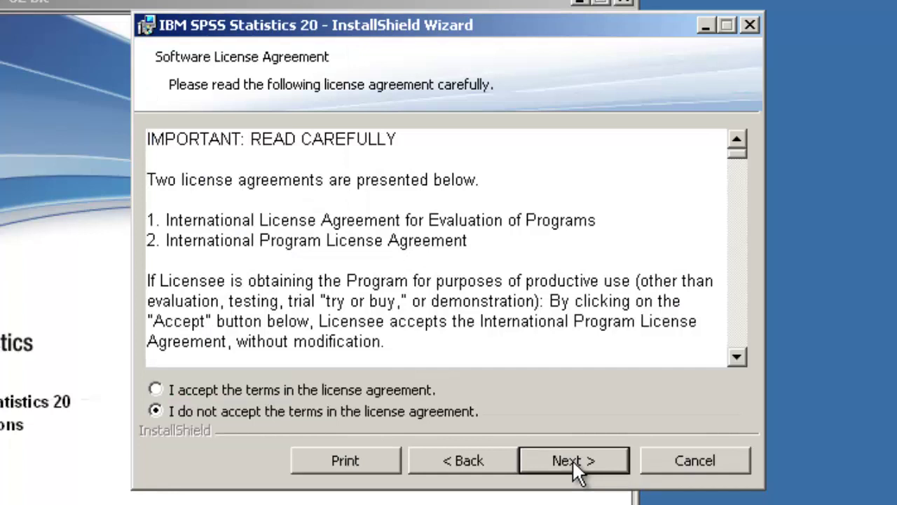
{"action": "left_click", "coordinate": [156, 389]}
- Keep the customer details, add no help languages, and keep the C:\Program Files\IBM\SPSS\Statistics\20\ destination
{"action": "left_click", "coordinate": [560, 457]}
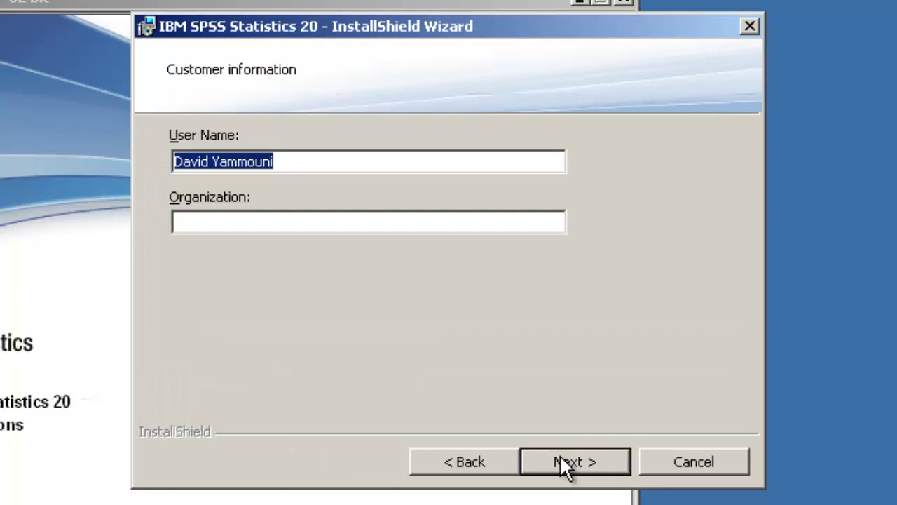
{"action": "left_click", "coordinate": [560, 457]}
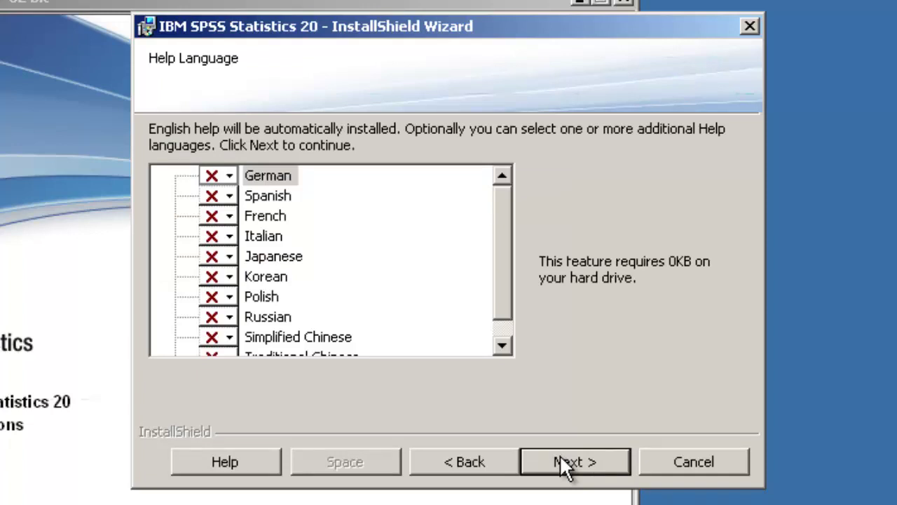
{"action": "left_click", "coordinate": [564, 464]}
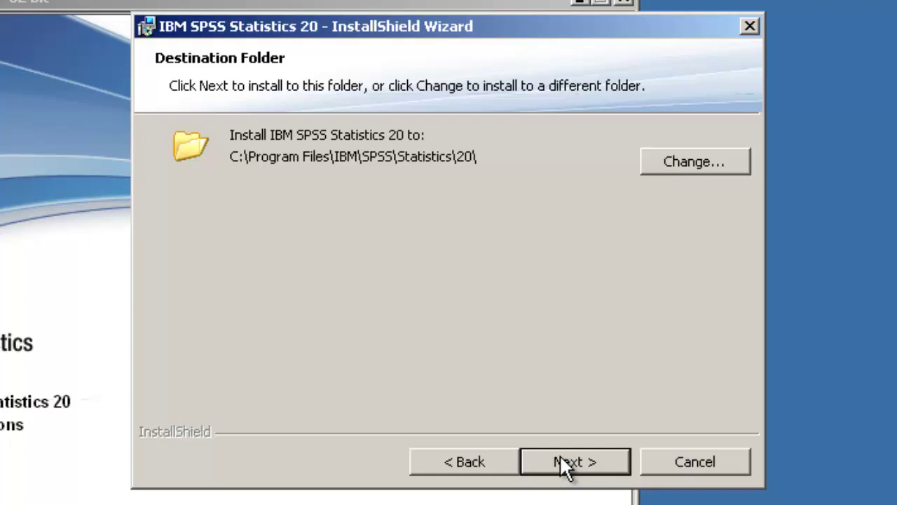
{"action": "left_click", "coordinate": [560, 456]}
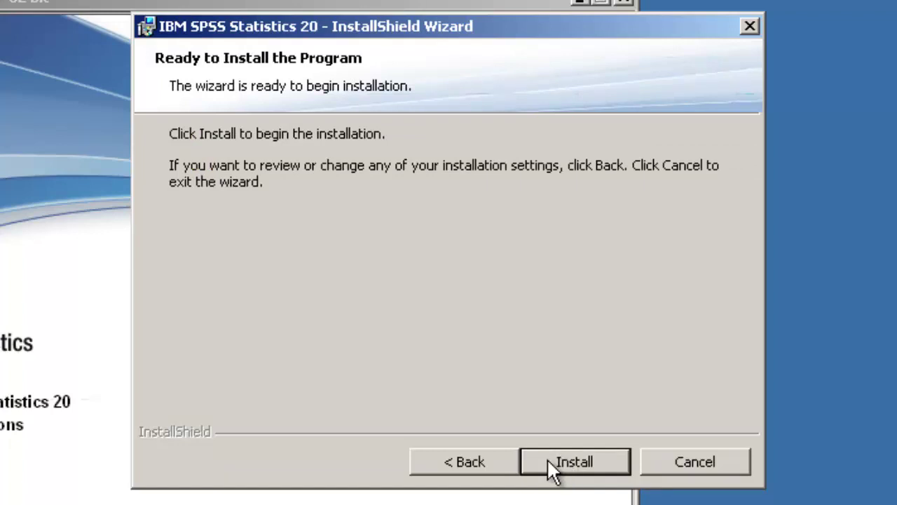
- Install SPSS Statistics 20 and opt out of product update registration
{"action": "left_click", "coordinate": [549, 461]}
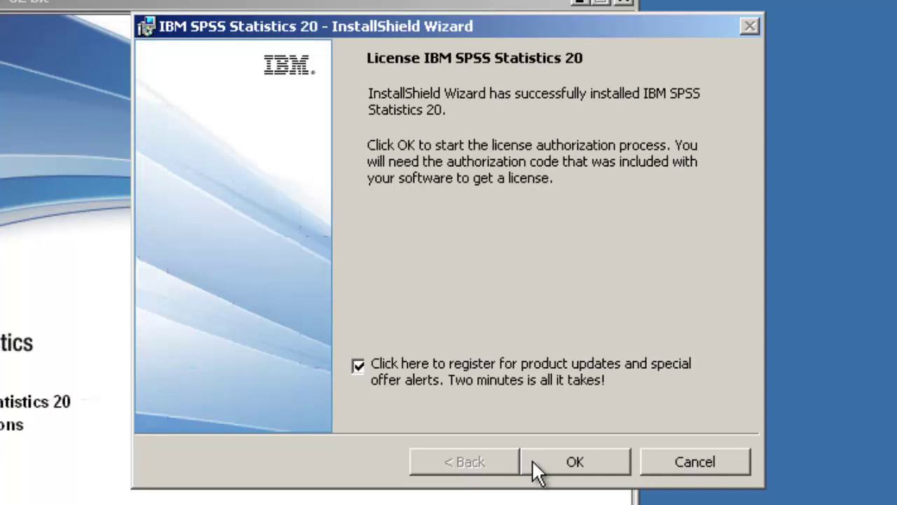
{"action": "left_click", "coordinate": [357, 365]}
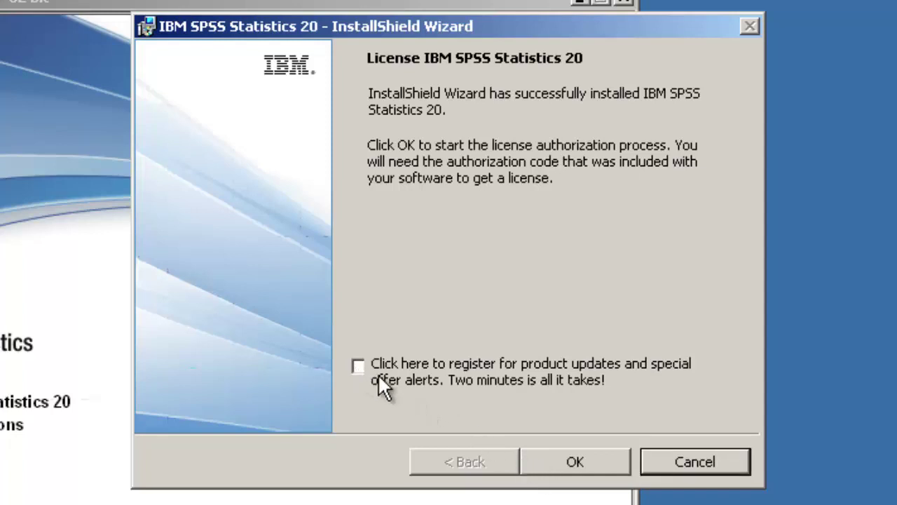
- Choose 'License my product now' and enter the authorization code
{"action": "left_click", "coordinate": [576, 469]}
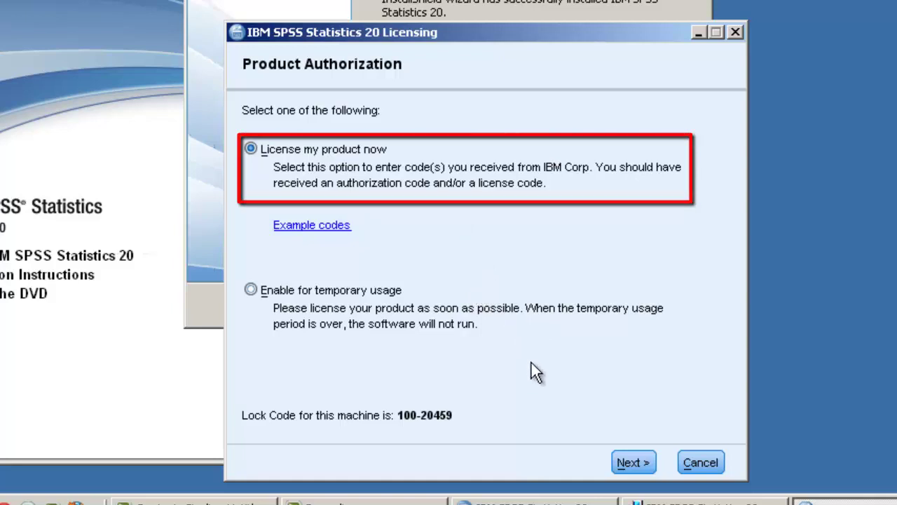
{"action": "left_click", "coordinate": [633, 462]}
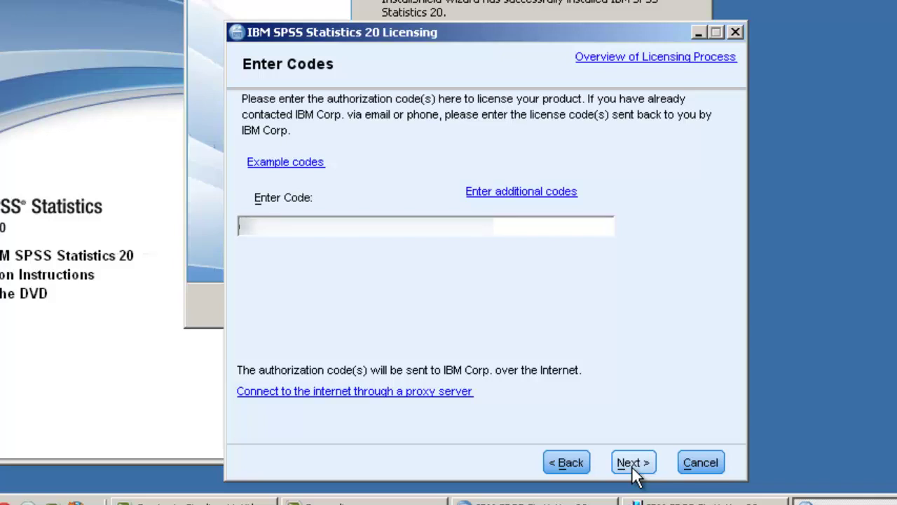
{"action": "type", "text": "xxxx"}
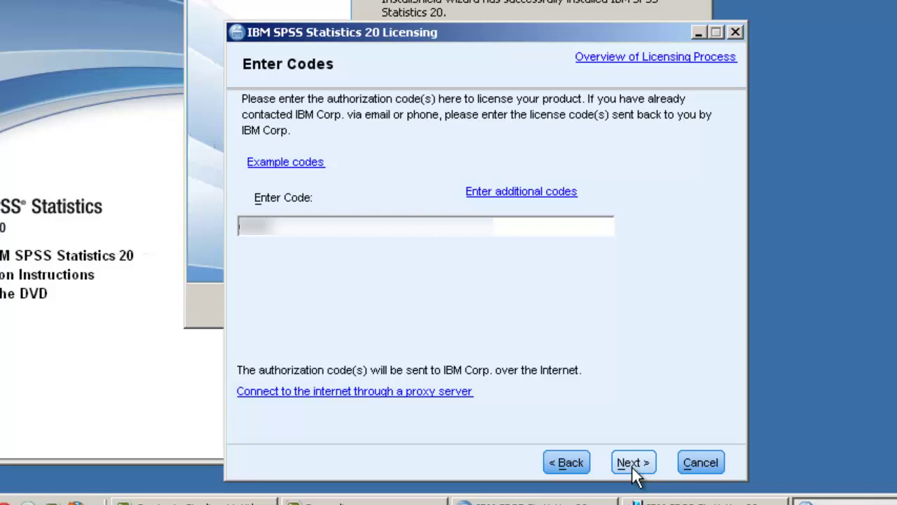
{"action": "type", "text": "xxxxx"}
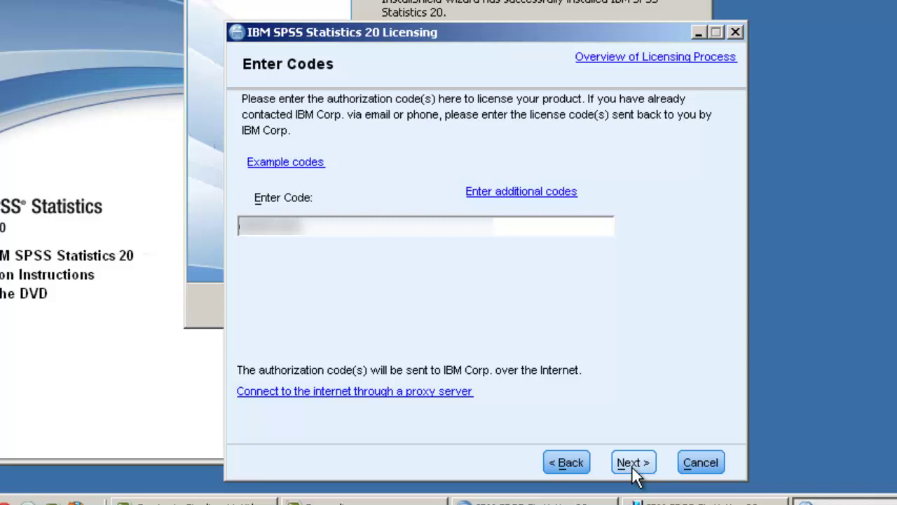
{"action": "type", "text": "xxxxxxx"}
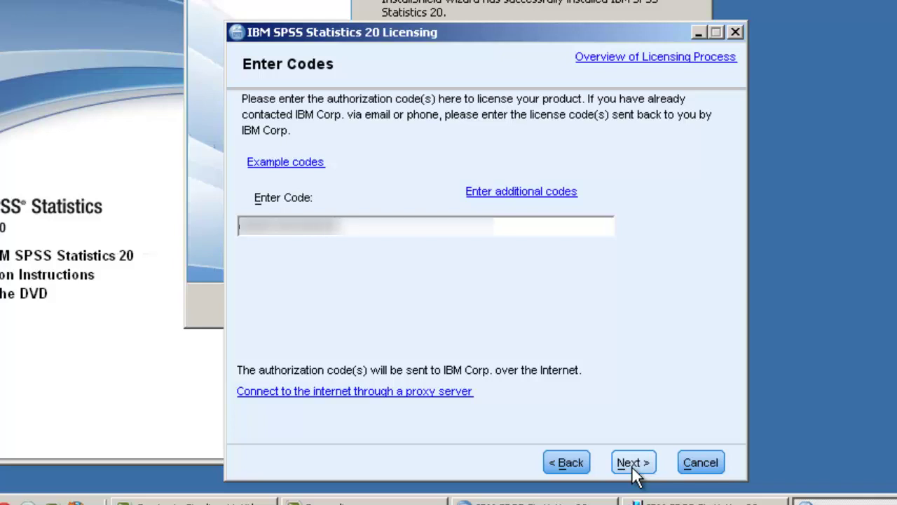
{"action": "type", "text": "xxxx"}
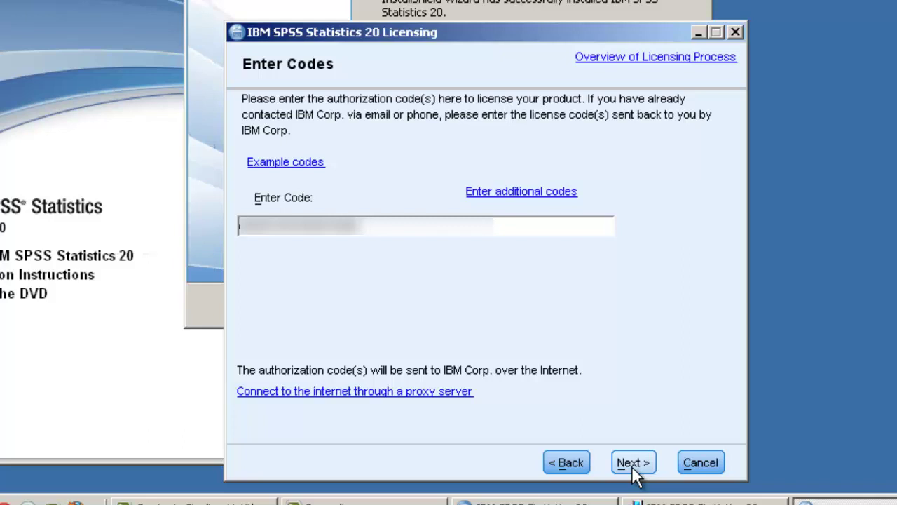
{"action": "type", "text": "xx"}
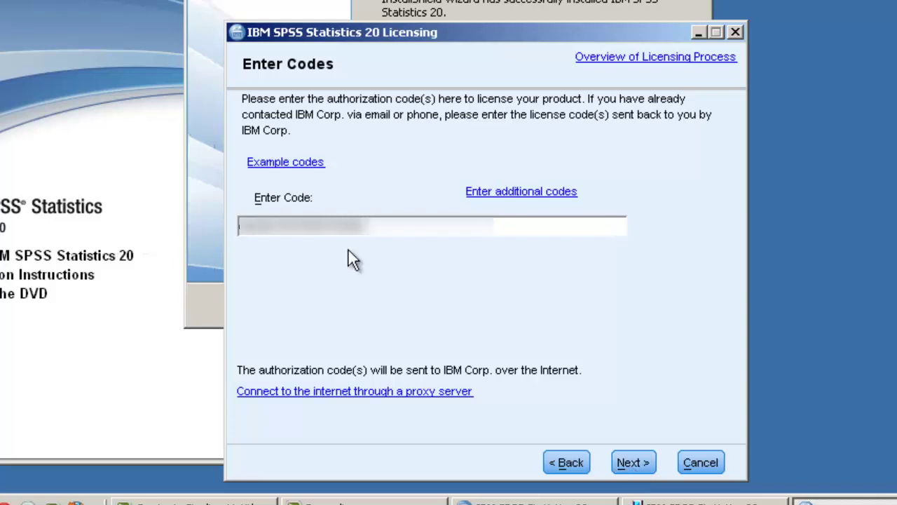
- Authorize the code over the Internet and finish the Licensing wizard
{"action": "left_click", "coordinate": [632, 464]}
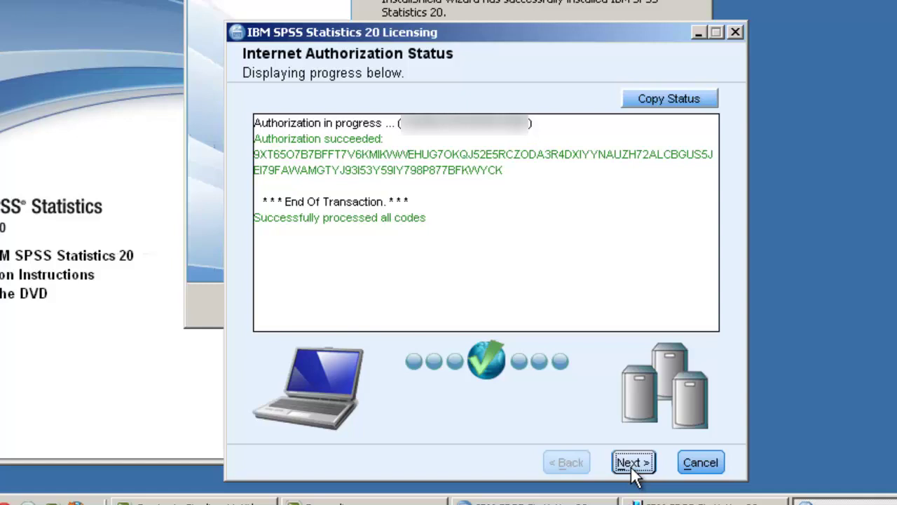
{"action": "left_click", "coordinate": [632, 469]}
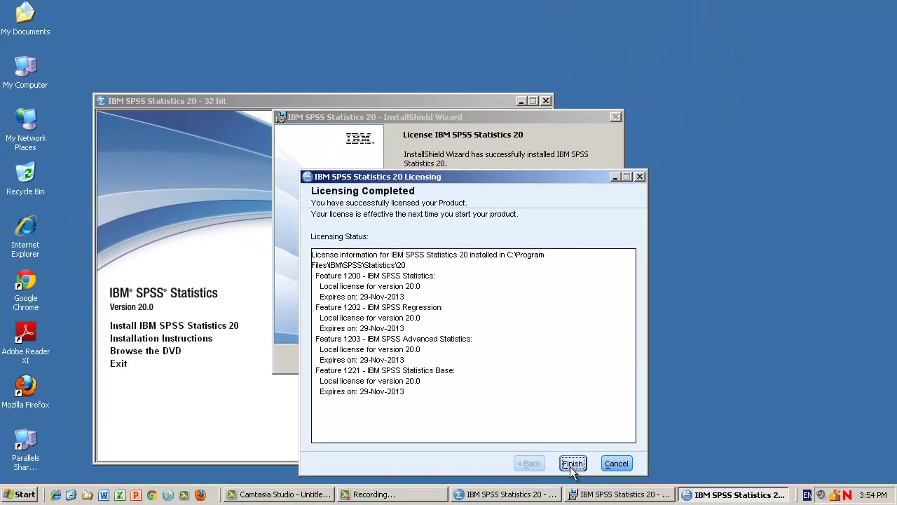
{"action": "left_click", "coordinate": [572, 464]}
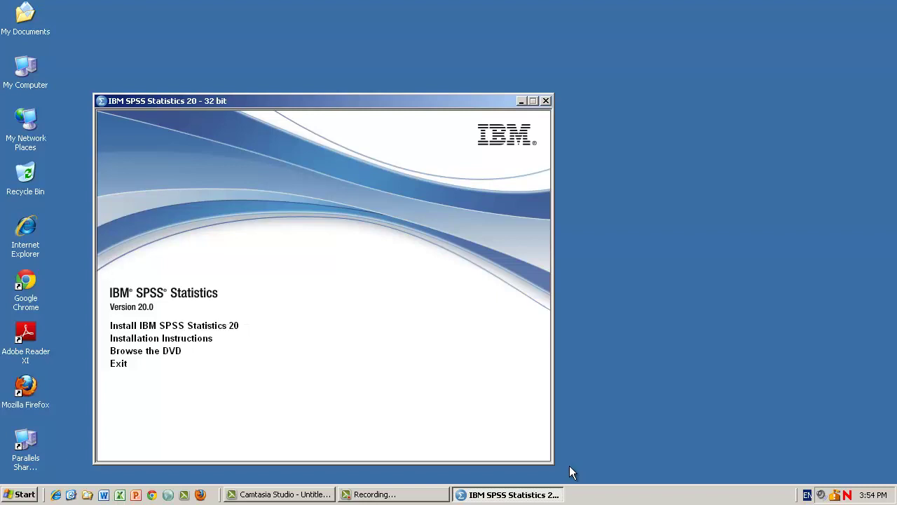
- Exit the DVD launcher and go to the IBM SPSS Statistics folder under Start > Programs
{"action": "left_click", "coordinate": [119, 366]}
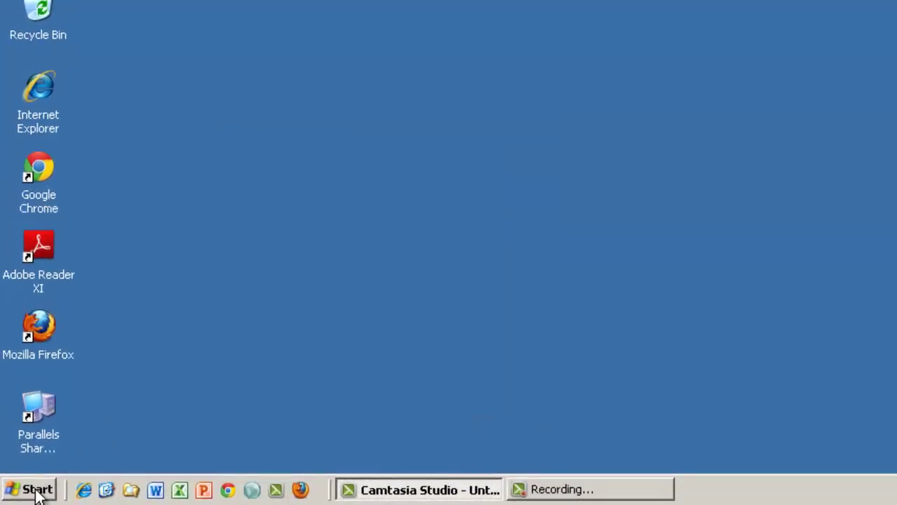
{"action": "left_click", "coordinate": [38, 488]}
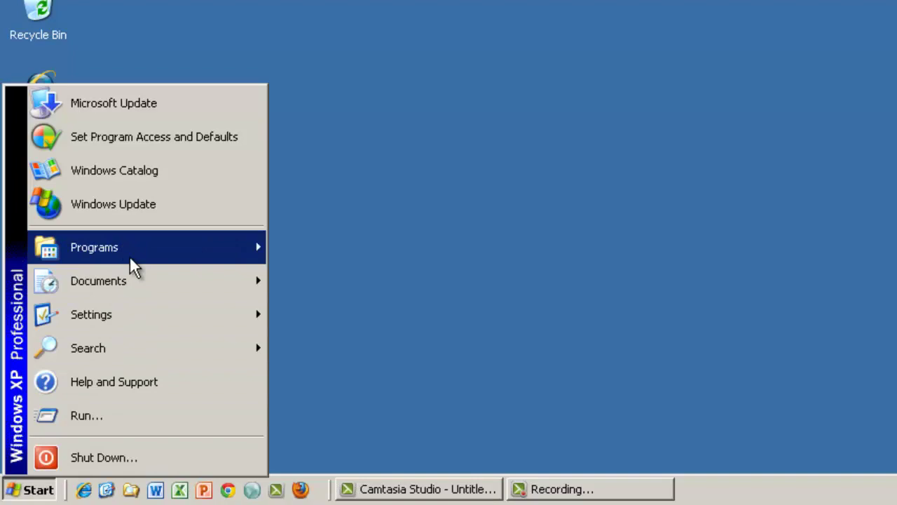
{"action": "mouse_move", "coordinate": [129, 256]}
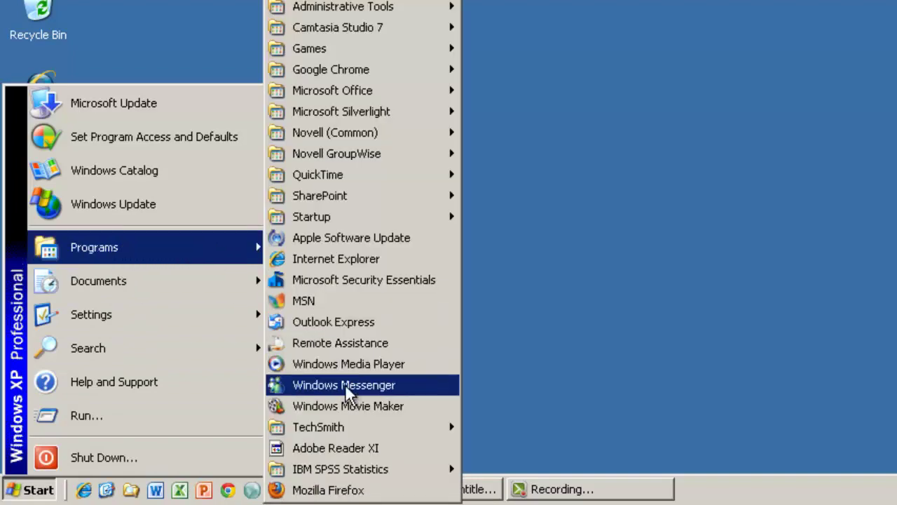
{"action": "mouse_move", "coordinate": [349, 471]}
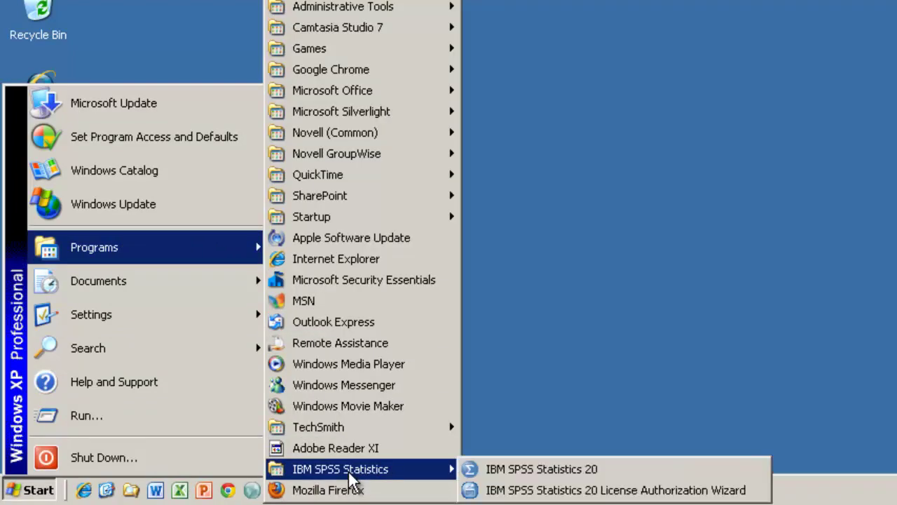
- Launch IBM SPSS Statistics 20 and unblock its Java component in the Windows firewall
{"action": "left_click", "coordinate": [518, 474]}
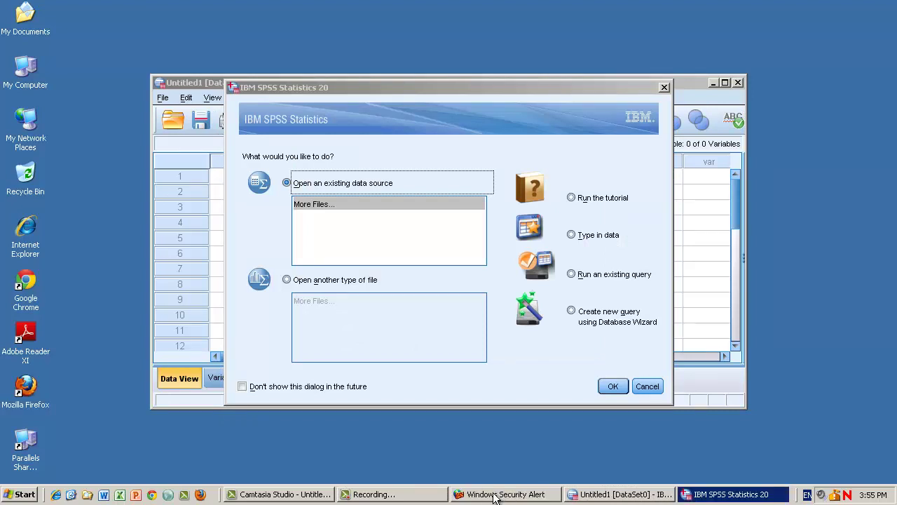
{"action": "left_click", "coordinate": [495, 494]}
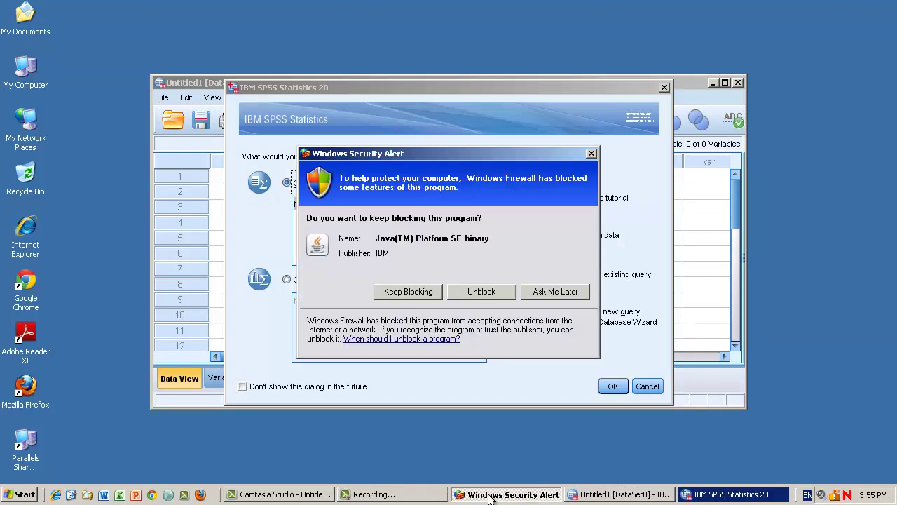
{"action": "left_click", "coordinate": [480, 291]}
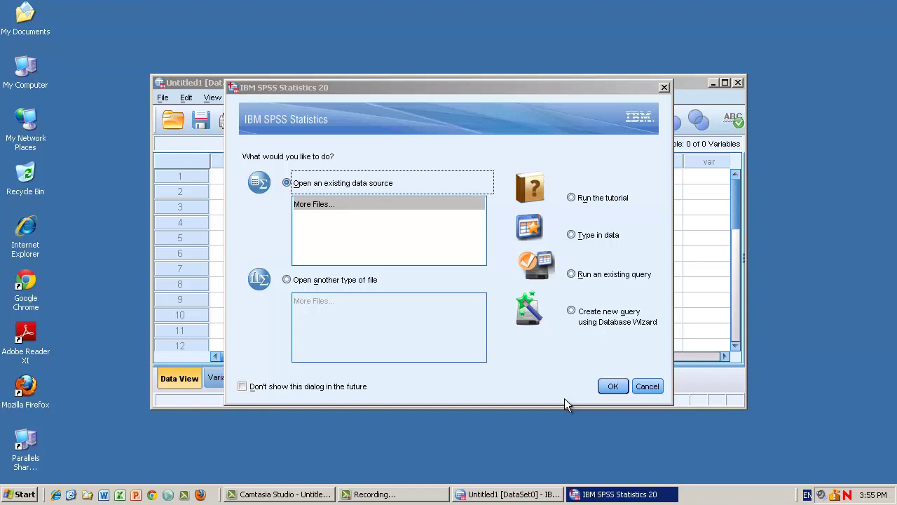
- Cancel the startup dialog, close the empty Data Editor, and confirm exiting SPSS
{"action": "left_click", "coordinate": [649, 386]}
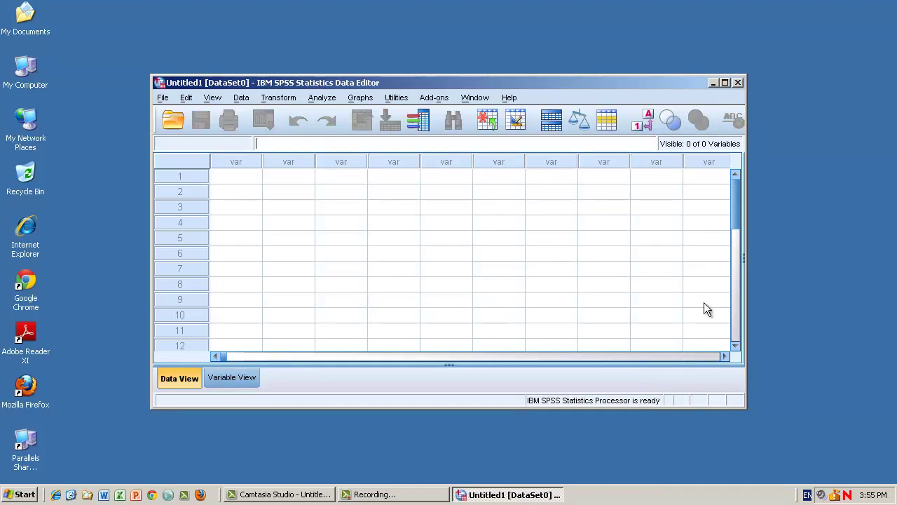
{"action": "left_click", "coordinate": [738, 82]}
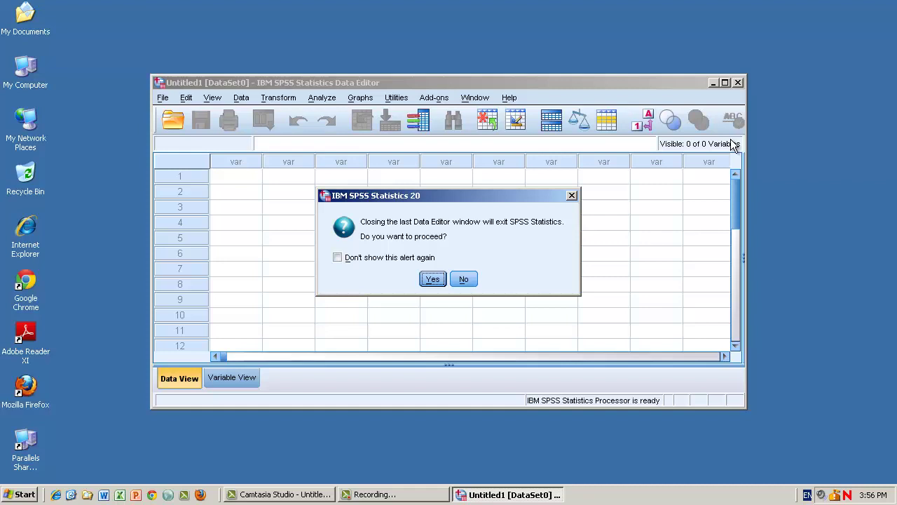
{"action": "left_click", "coordinate": [433, 280]}
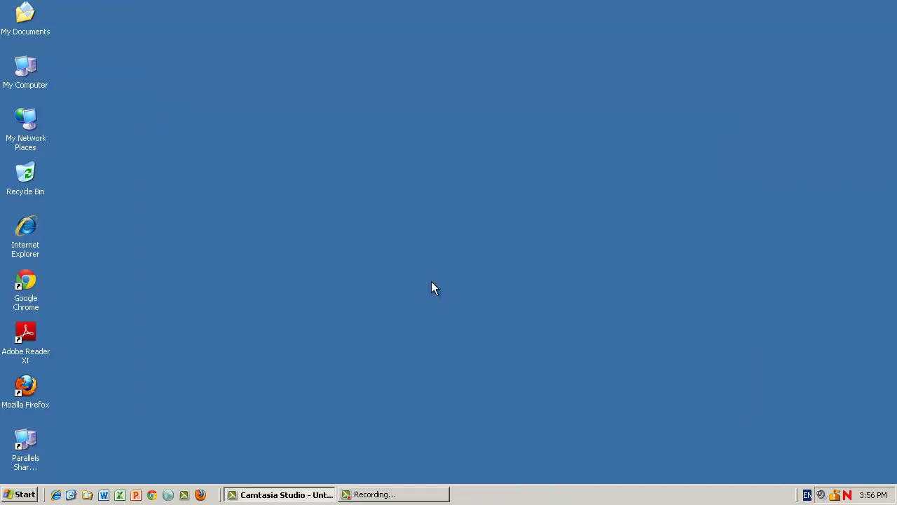